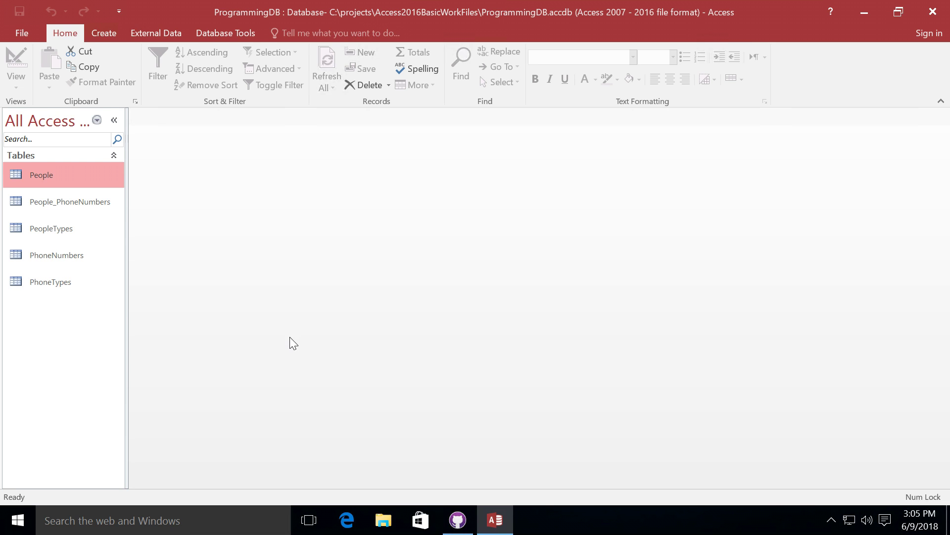
Step: Open the People table, then start a new design-view query with People as its table
{"action": "double_click", "coordinate": [51, 179]}
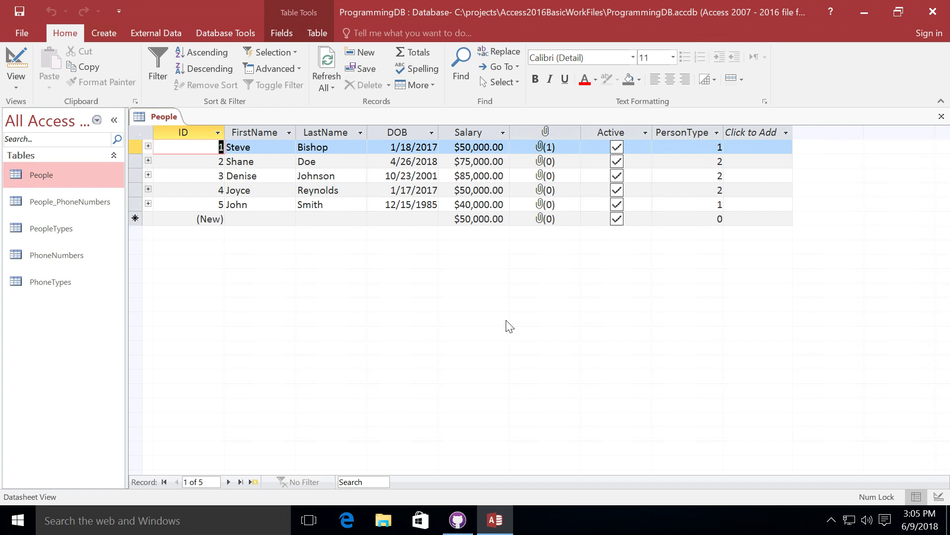
{"action": "left_click", "coordinate": [105, 32]}
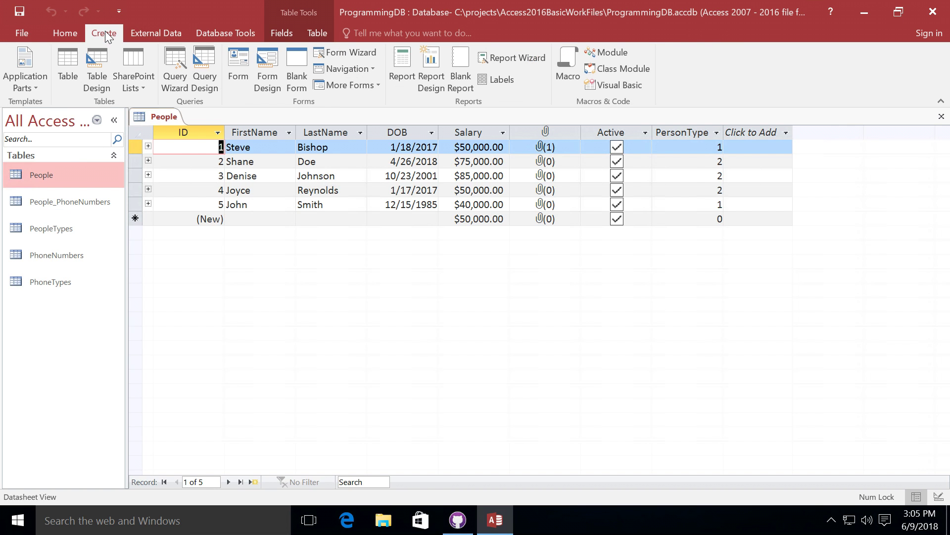
{"action": "left_click", "coordinate": [212, 76]}
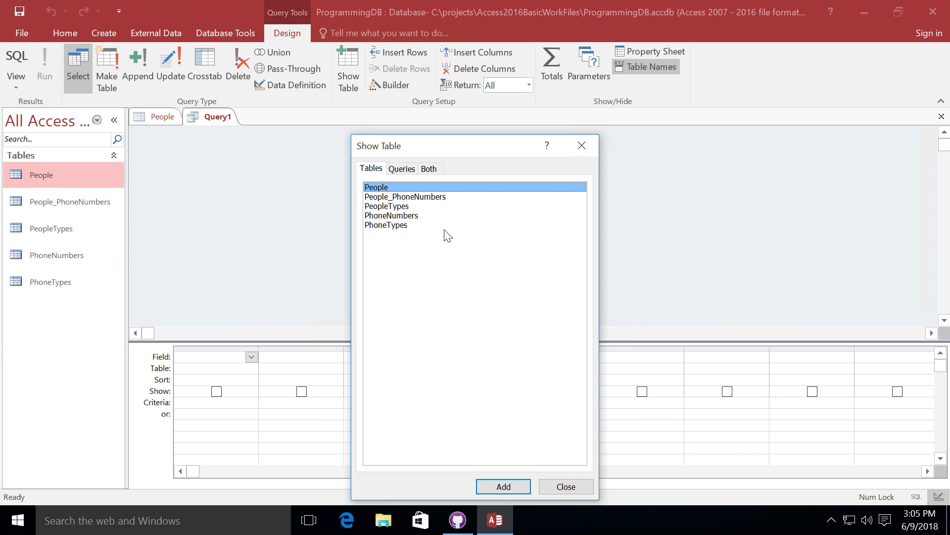
{"action": "left_click", "coordinate": [512, 488]}
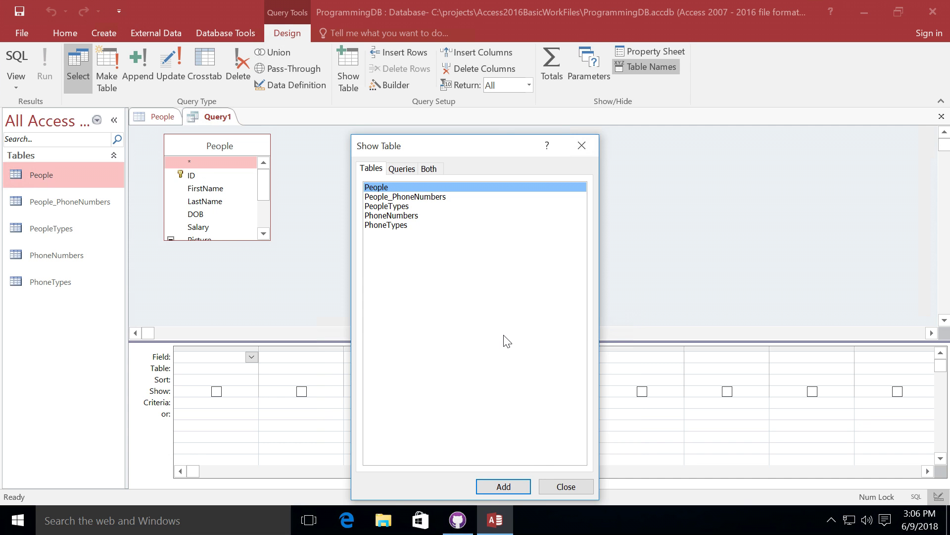
{"action": "left_click", "coordinate": [566, 486]}
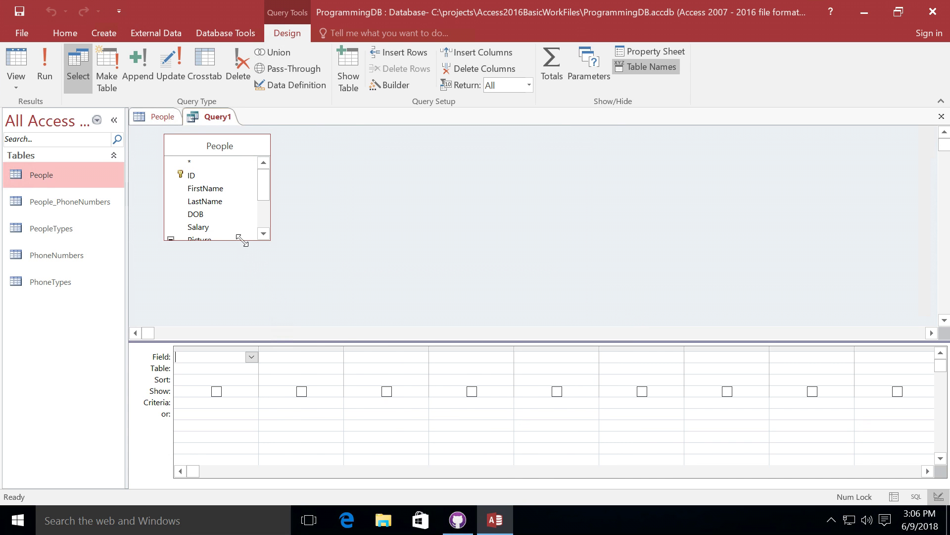
Step: Widen the People field list and place FirstName, LastName and Active in the grid's Field row
{"action": "left_click_drag", "start_coordinate": [243, 240], "coordinate": [264, 322]}
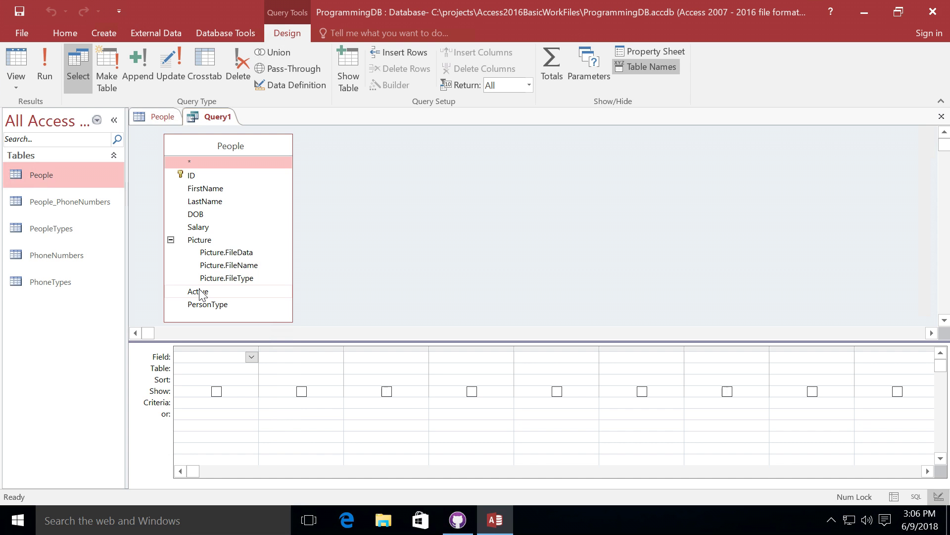
{"action": "left_click_drag", "start_coordinate": [204, 191], "coordinate": [208, 361]}
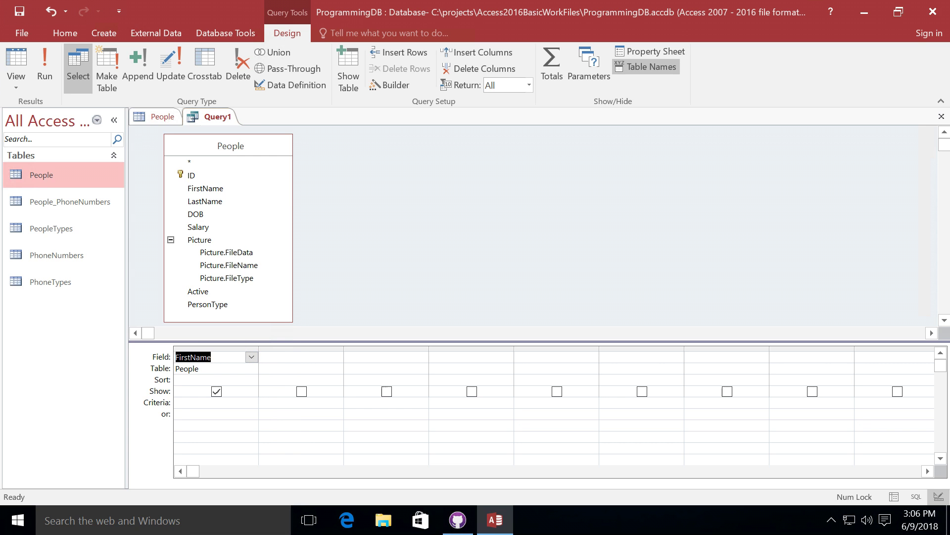
{"action": "left_click_drag", "start_coordinate": [206, 201], "coordinate": [303, 373]}
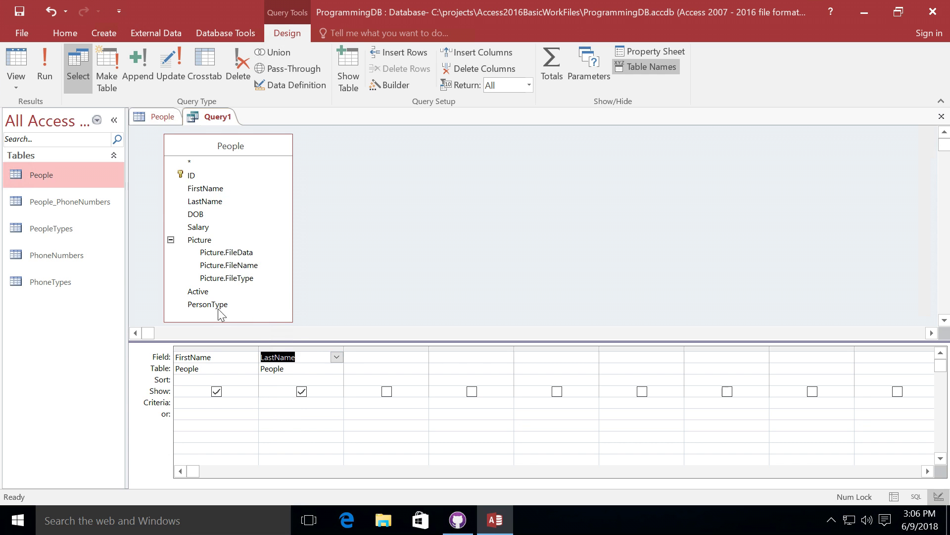
{"action": "left_click_drag", "start_coordinate": [200, 292], "coordinate": [371, 358]}
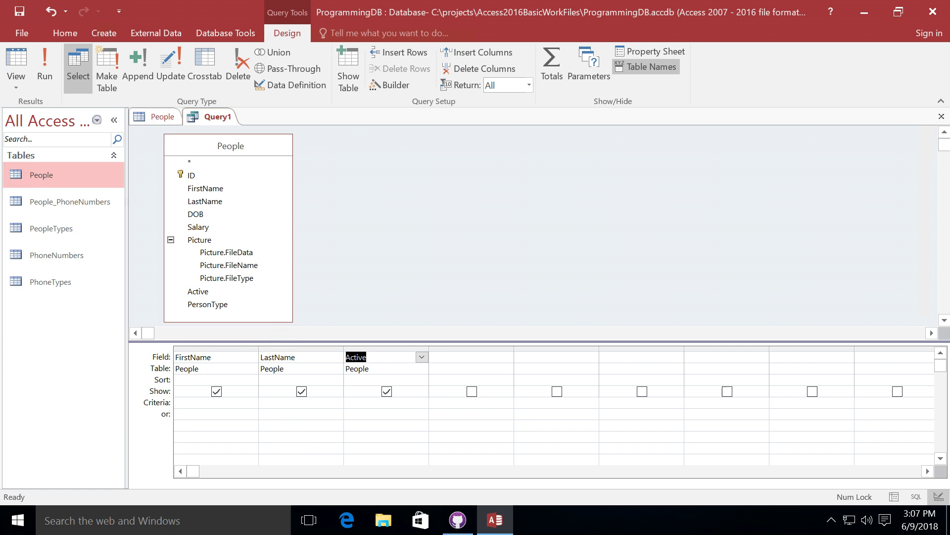
{"action": "double_click", "coordinate": [210, 357]}
{"action": "left_click", "coordinate": [196, 368]}
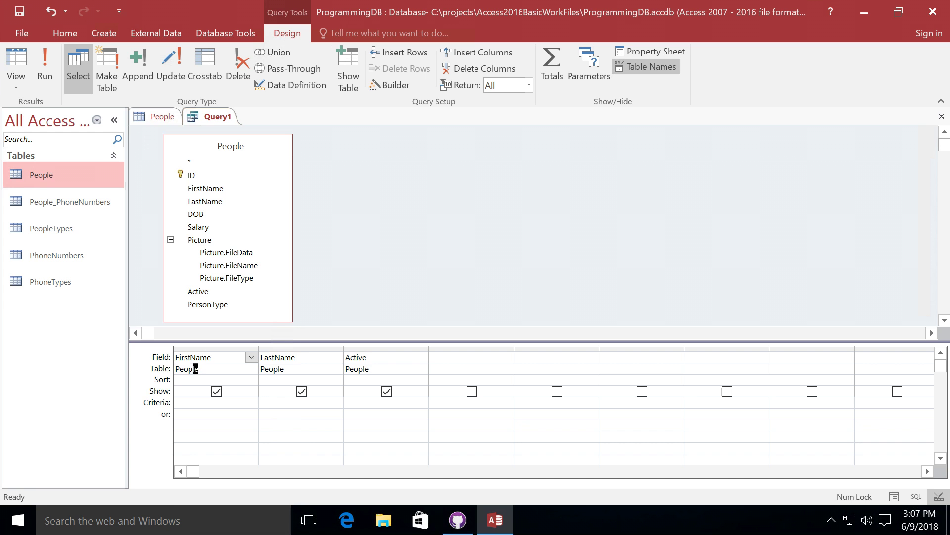
{"action": "double_click", "coordinate": [195, 368]}
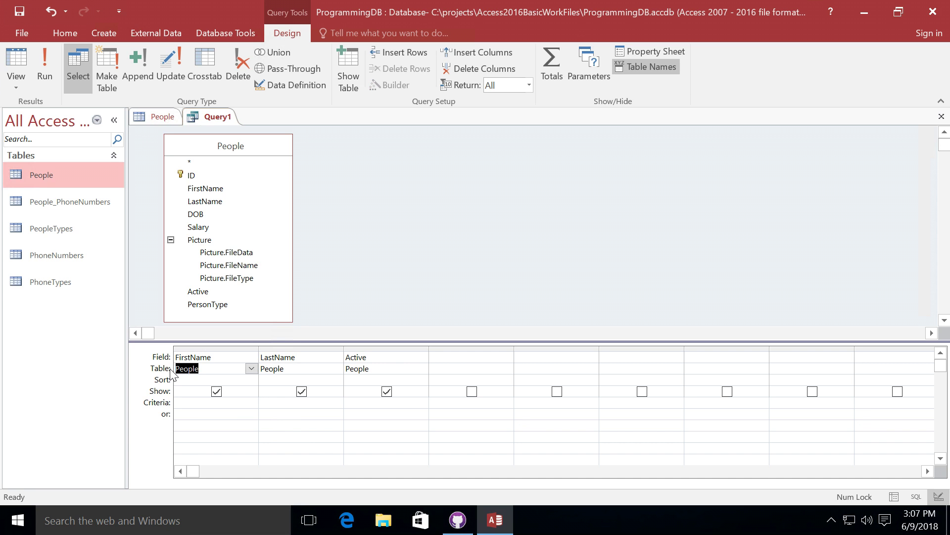
{"action": "double_click", "coordinate": [277, 357]}
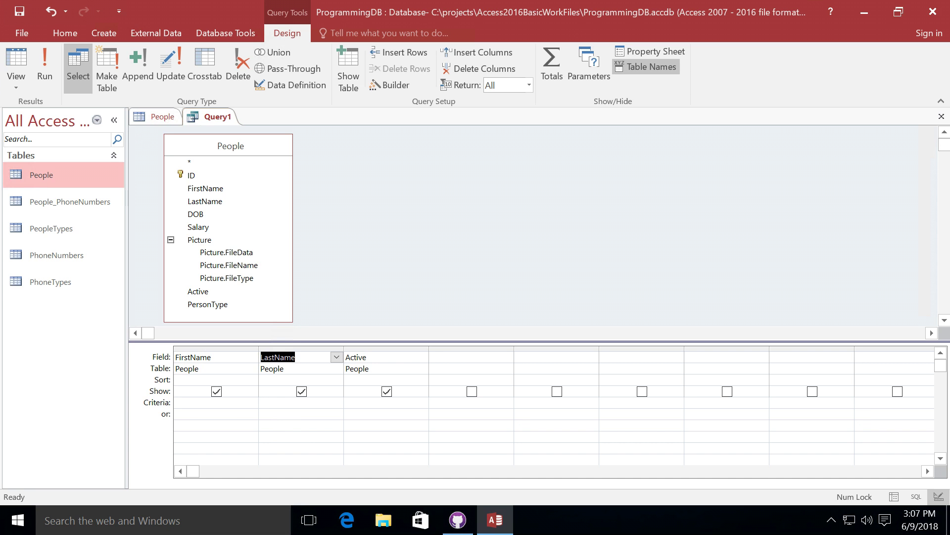
{"action": "double_click", "coordinate": [272, 369]}
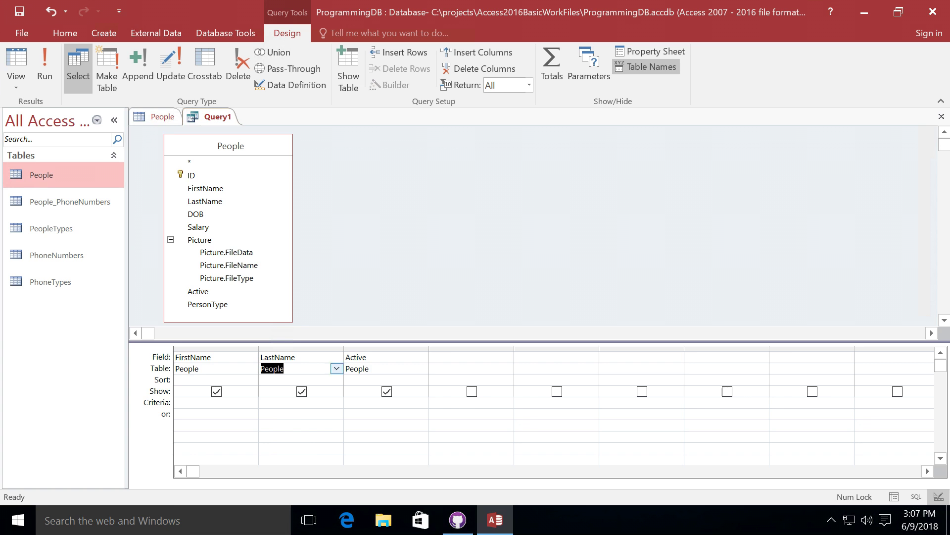
{"action": "double_click", "coordinate": [356, 357]}
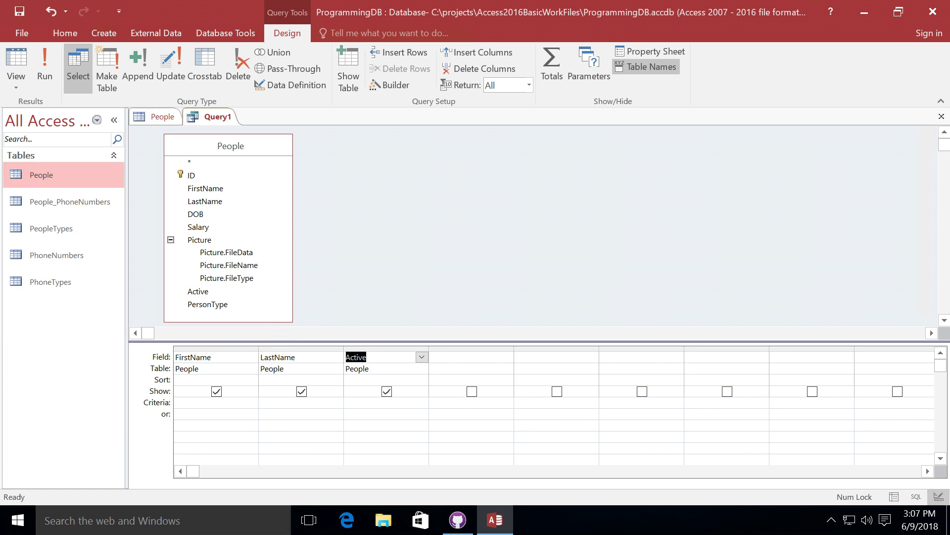
{"action": "double_click", "coordinate": [356, 368]}
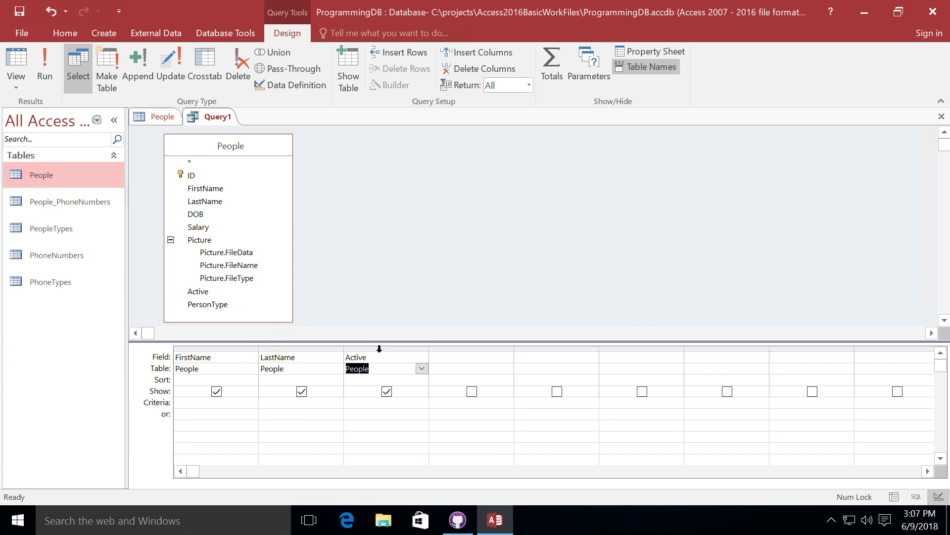
Step: Run Query1, compare its five results against the People table, and return to the results
{"action": "left_click", "coordinate": [47, 59]}
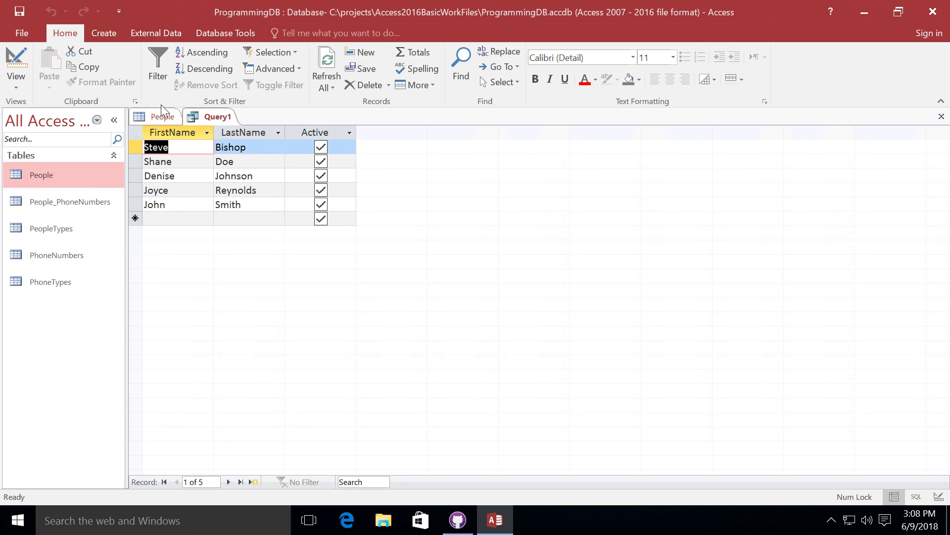
{"action": "left_click", "coordinate": [157, 117]}
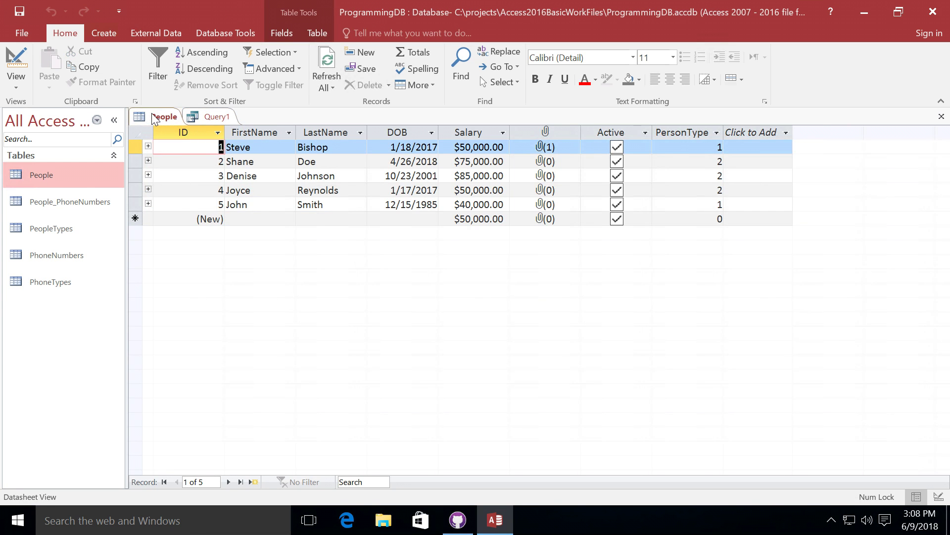
{"action": "left_click", "coordinate": [214, 118]}
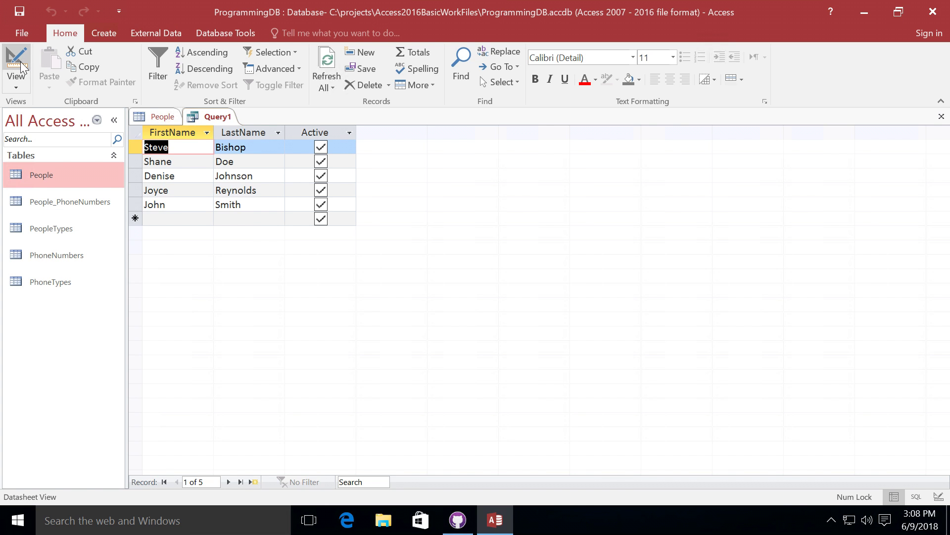
{"action": "right_click", "coordinate": [210, 118]}
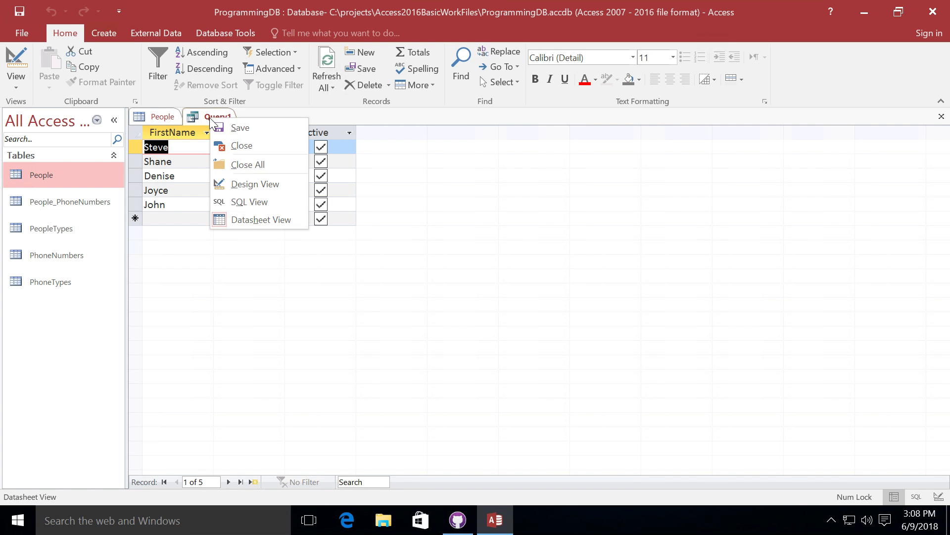
{"action": "left_click", "coordinate": [259, 185]}
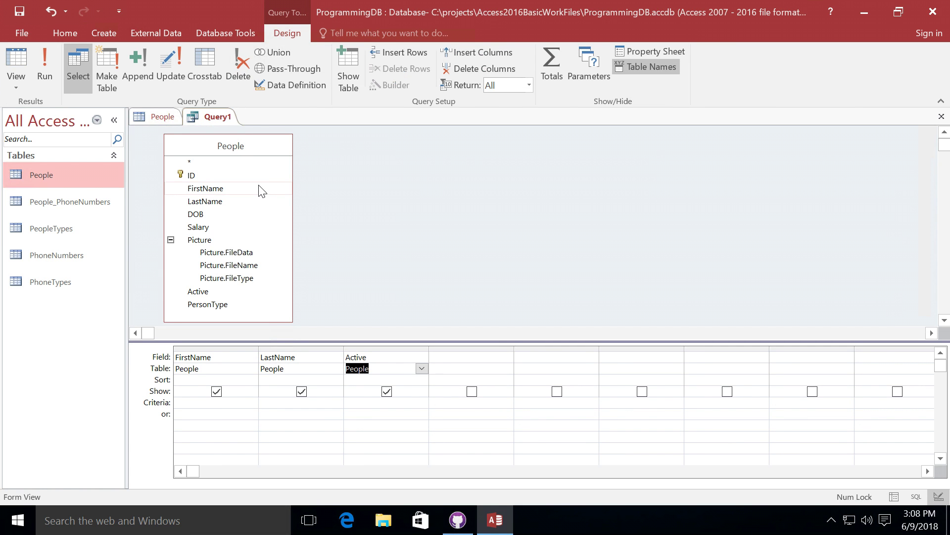
{"action": "left_click", "coordinate": [388, 395]}
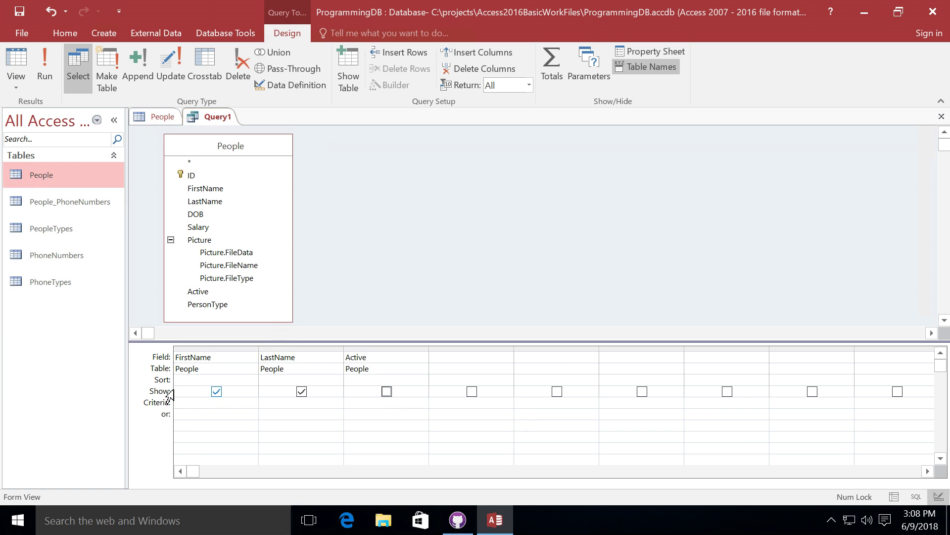
{"action": "left_click", "coordinate": [43, 69]}
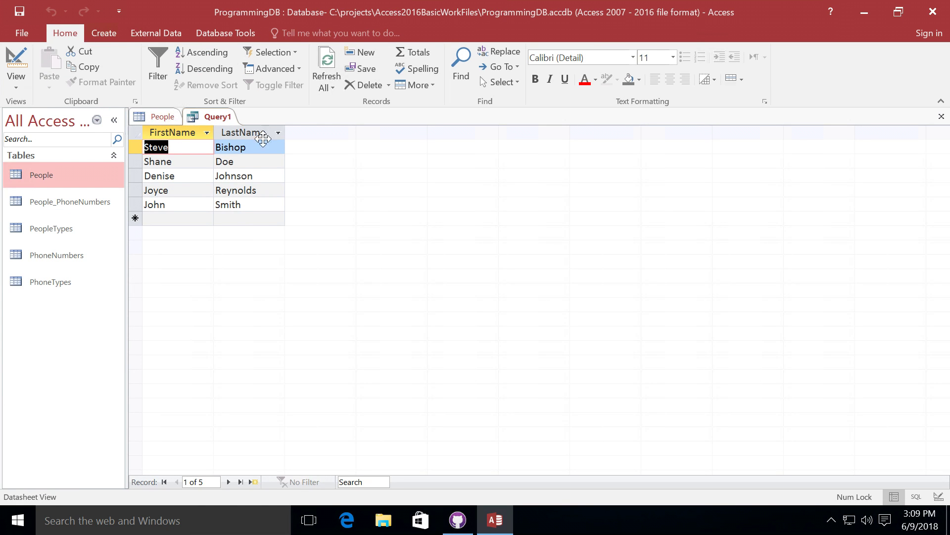
{"action": "right_click", "coordinate": [209, 114]}
{"action": "left_click", "coordinate": [236, 182]}
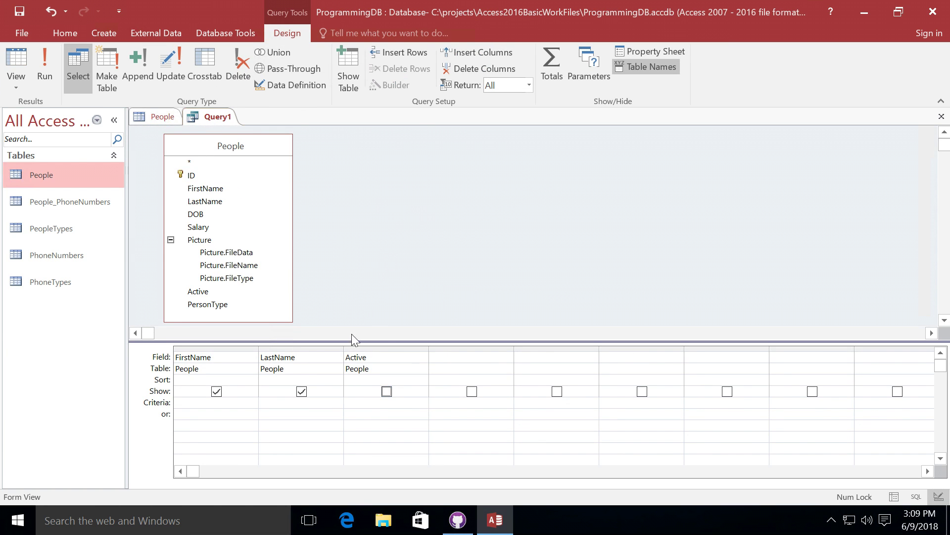
{"action": "left_click", "coordinate": [386, 392]}
{"action": "left_click", "coordinate": [51, 56]}
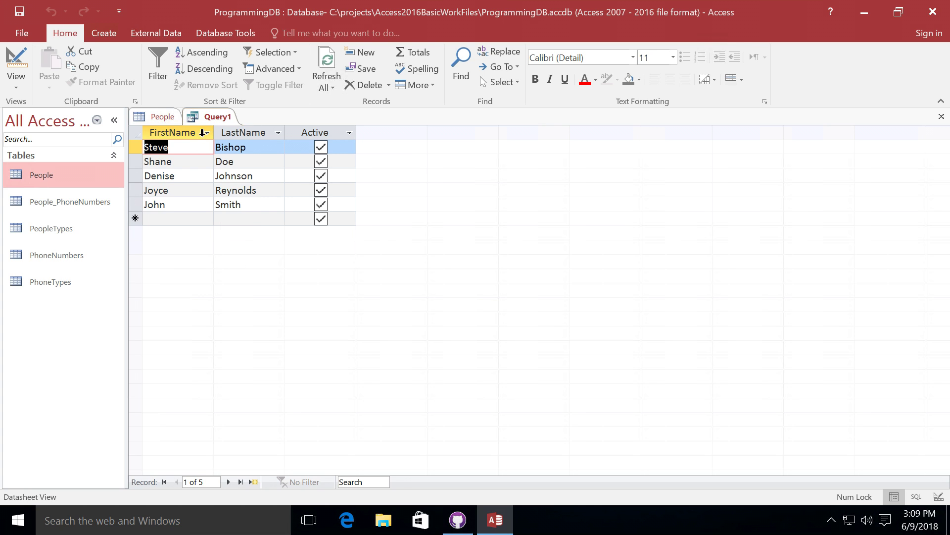
Step: Switch Query1 to SQL View to see its SELECT statement
{"action": "right_click", "coordinate": [209, 116]}
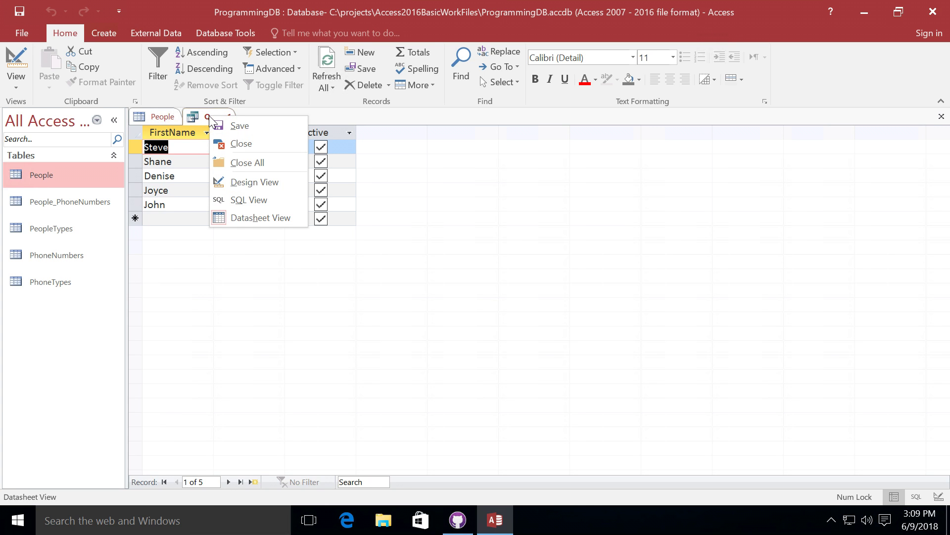
{"action": "left_click", "coordinate": [260, 203]}
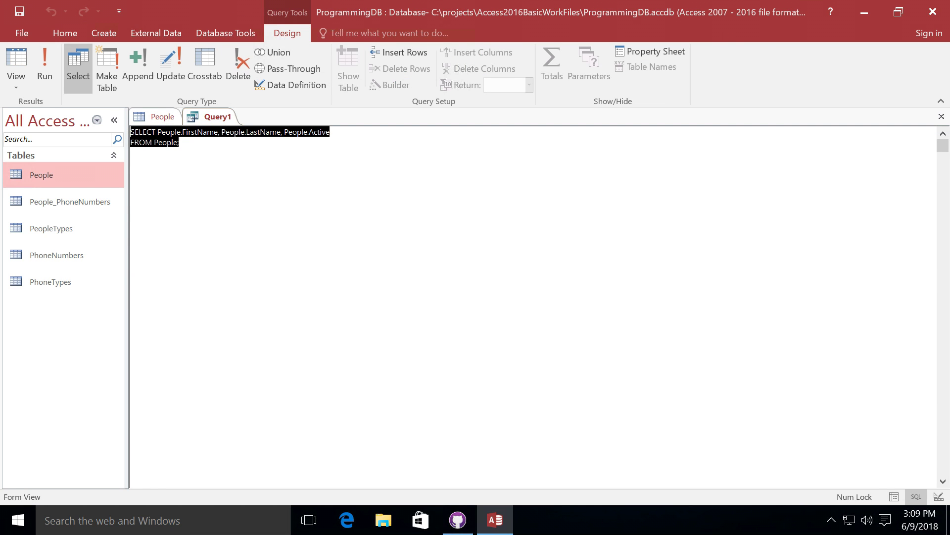
{"action": "left_click", "coordinate": [131, 152]}
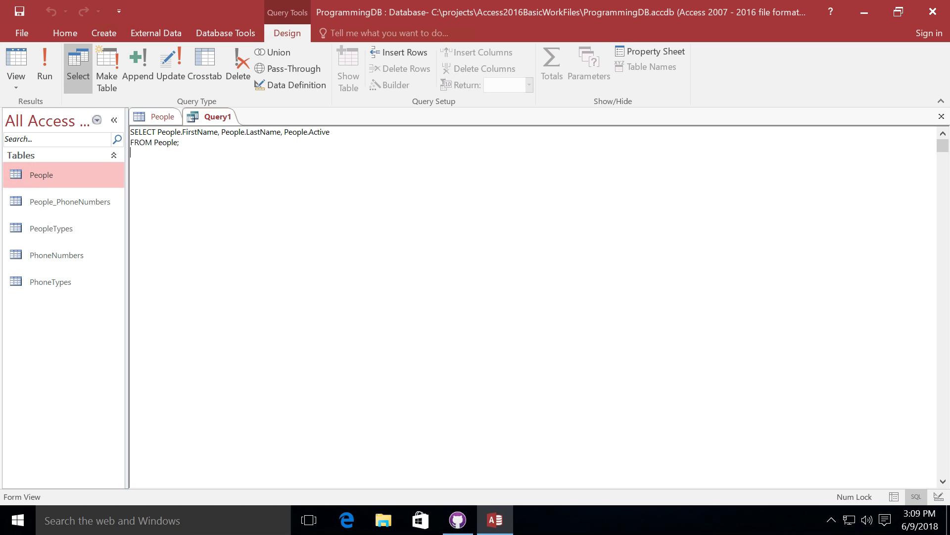
{"action": "key", "text": "shift+Right"}
{"action": "key", "text": "shift+Right"}
{"action": "key", "text": "shift+Right"}
{"action": "key", "text": "shift+Right"}
{"action": "key", "text": "shift+Right"}
{"action": "key", "text": "shift+Right"}
{"action": "left_click", "coordinate": [131, 152]}
Step: Replace the three-field list after SELECT with * so it reads SELECT * FROM People;
{"action": "left_click_drag", "start_coordinate": [181, 131], "coordinate": [218, 131]}
{"action": "left_click_drag", "start_coordinate": [153, 142], "coordinate": [179, 142]}
{"action": "left_click_drag", "start_coordinate": [158, 132], "coordinate": [341, 132]}
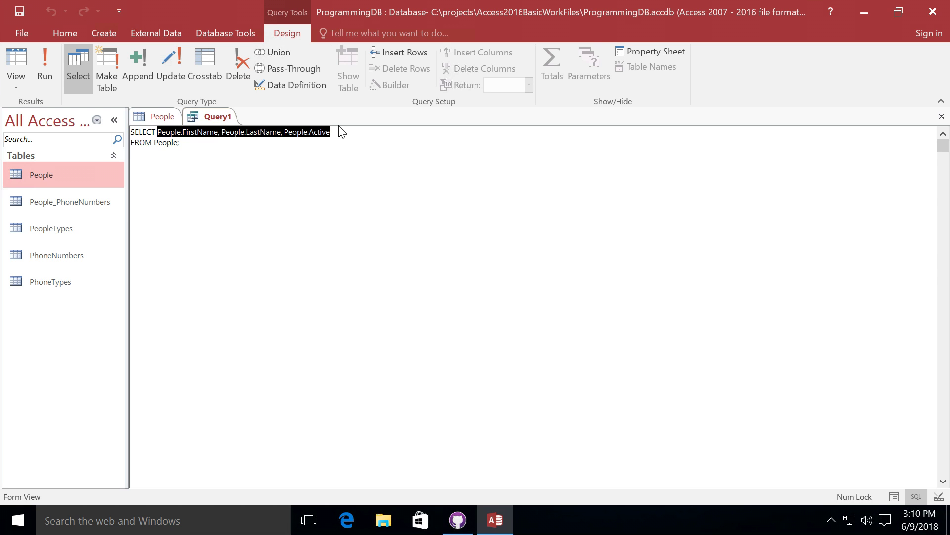
{"action": "type", "text": "*"}
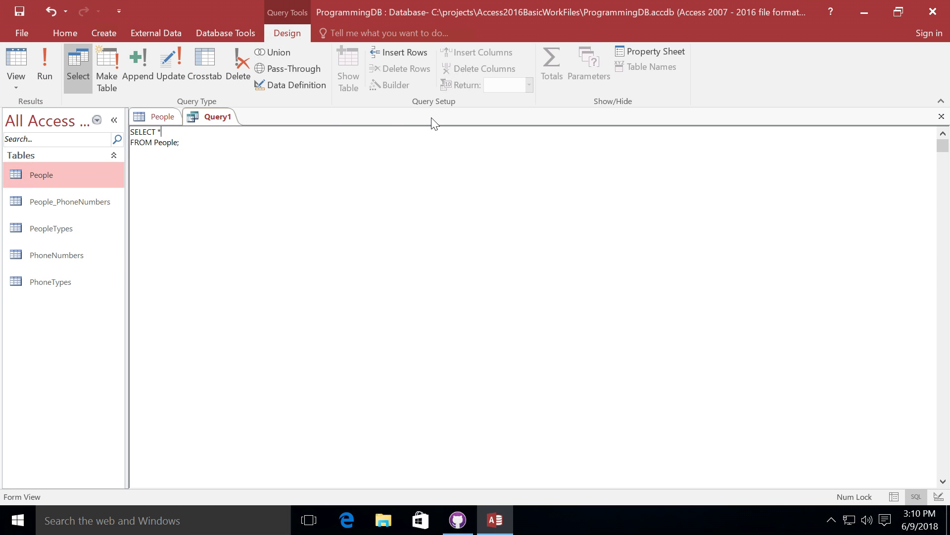